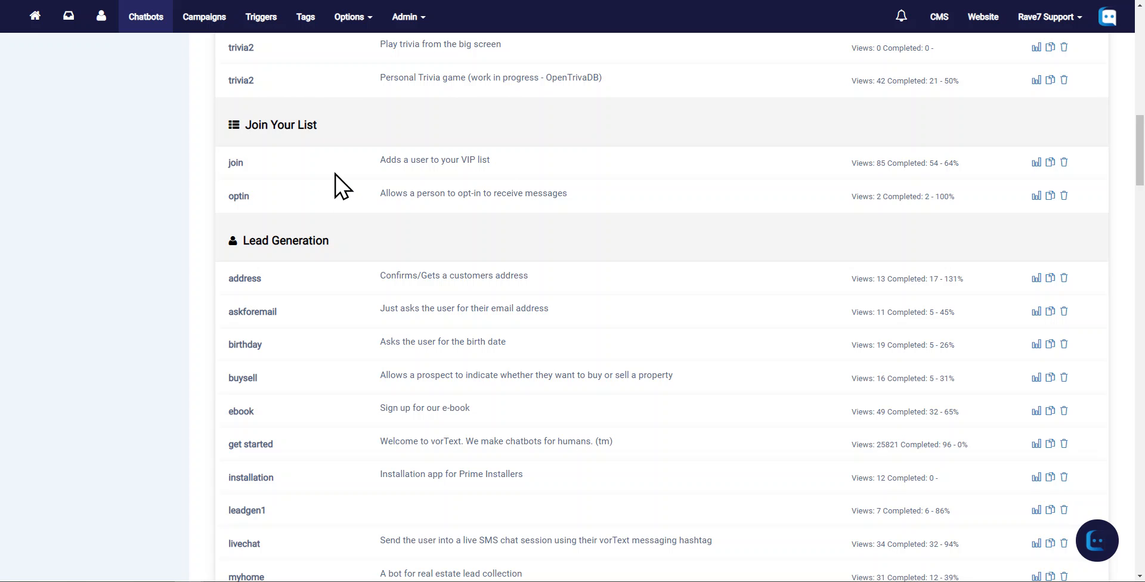
Browse the Chatbot Templates list for the Join Your List templates
scroll(241, 178, "up", 2)
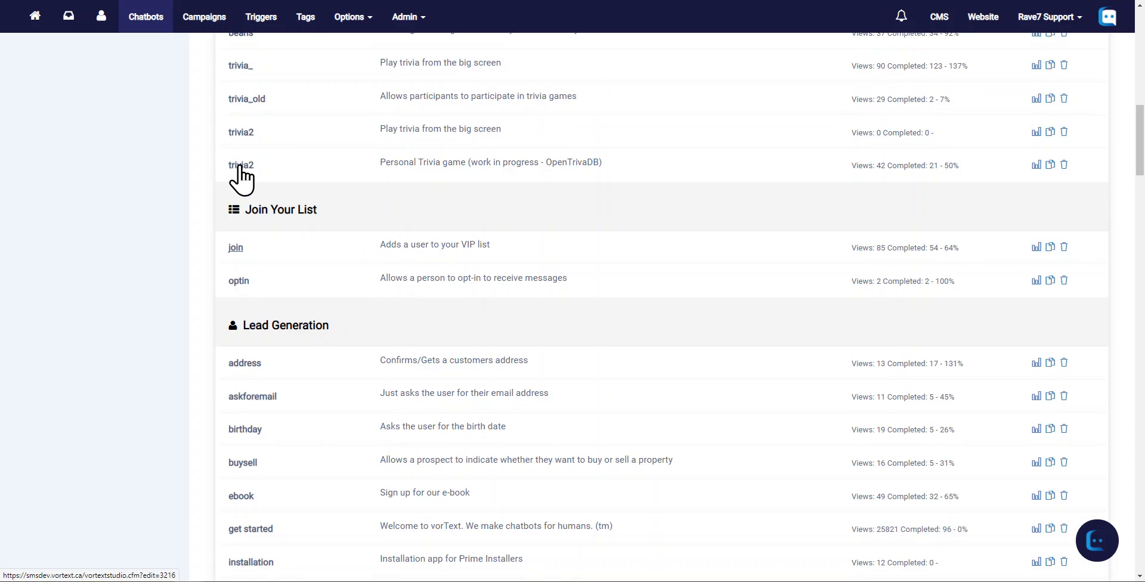
scroll(241, 177, "up", 20)
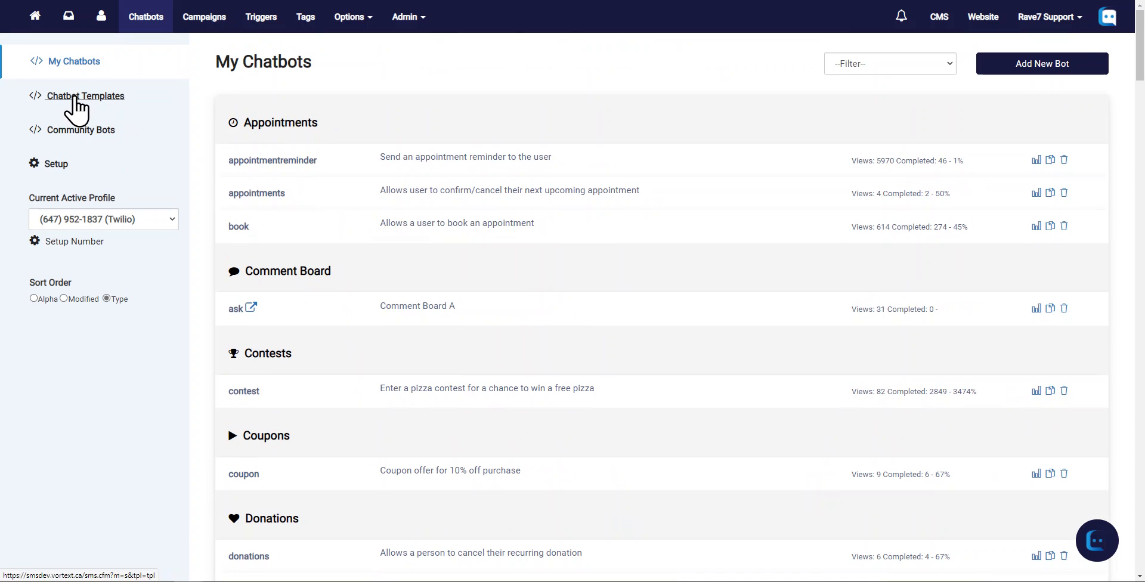
left_click(53, 96)
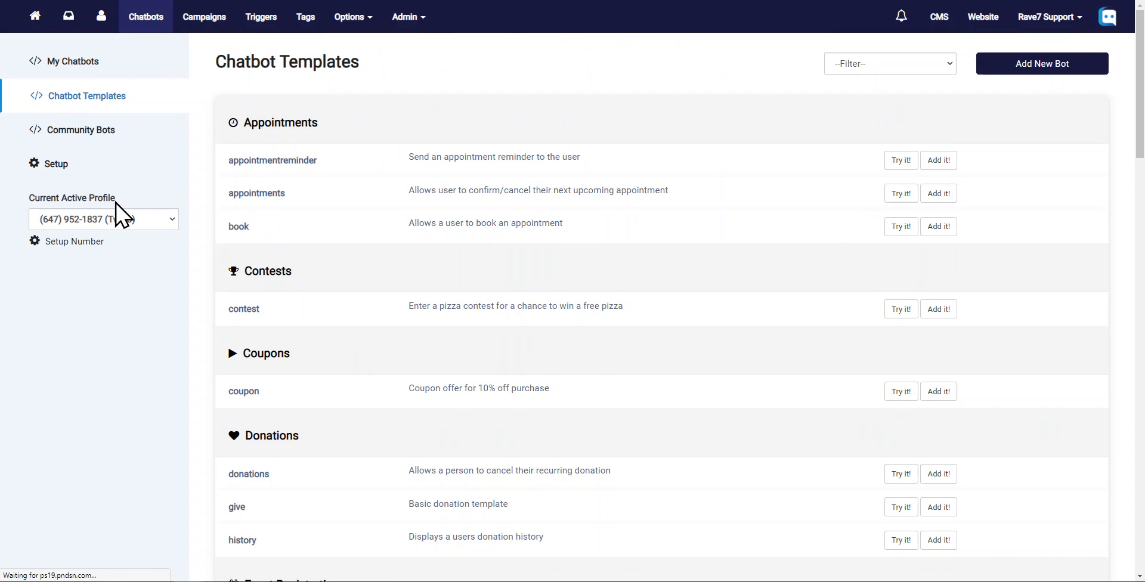
scroll(115, 242, "down", 10)
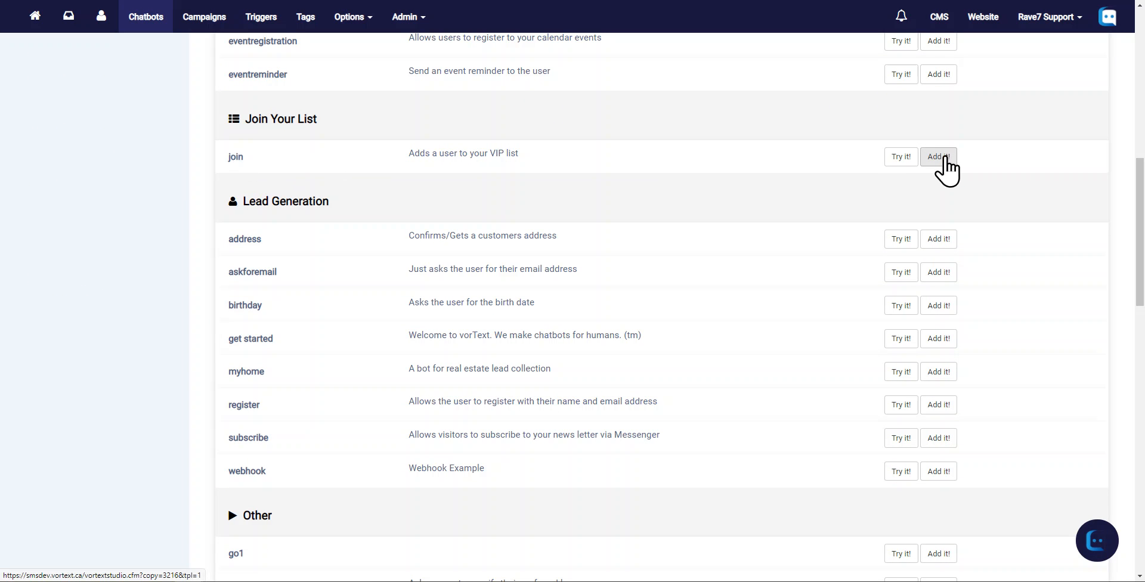
Open the 'join' chatbot from My Chatbots in the flow studio
scroll(289, 184, "up", 10)
left_click(83, 71)
scroll(320, 188, "down", 4)
scroll(330, 190, "down", 8)
left_click(237, 311)
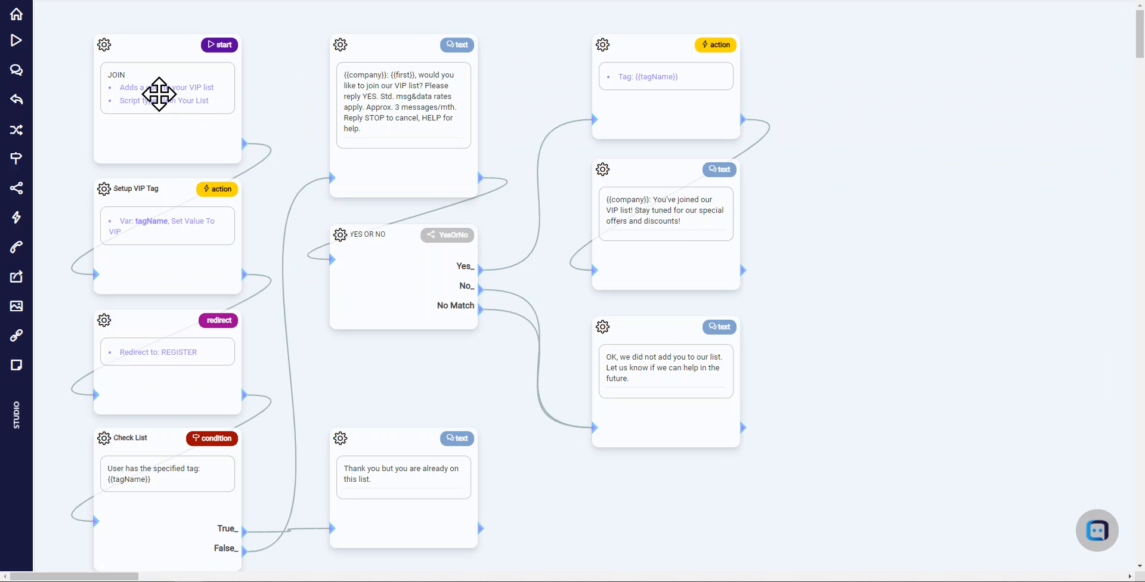
Try changing the JOIN start widget's keyword to VIP, restore it to JOIN, and save
left_click(158, 95)
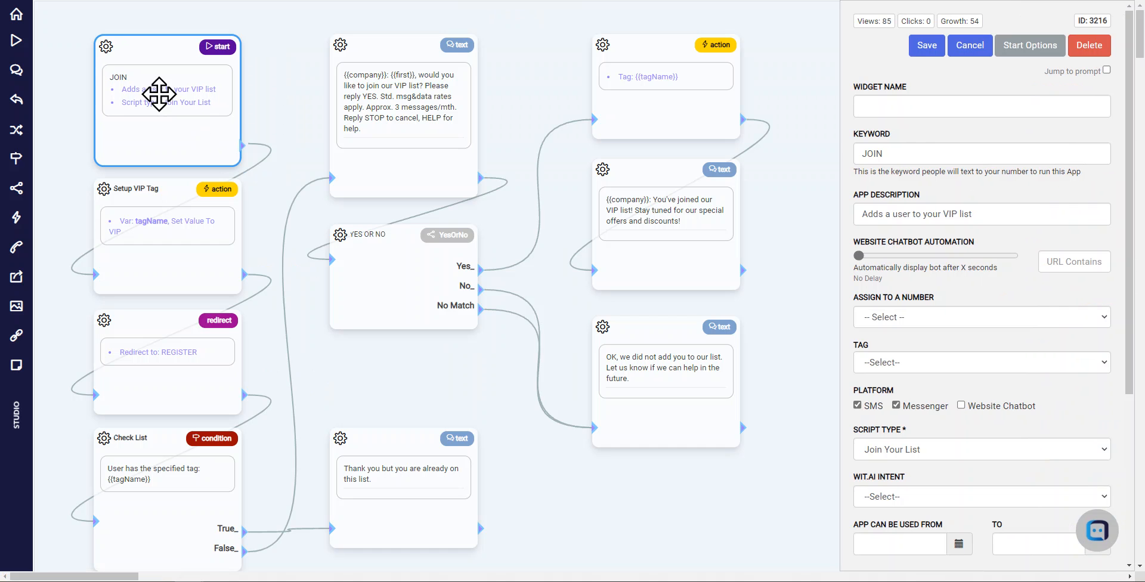
left_click_drag(928, 154, 836, 156)
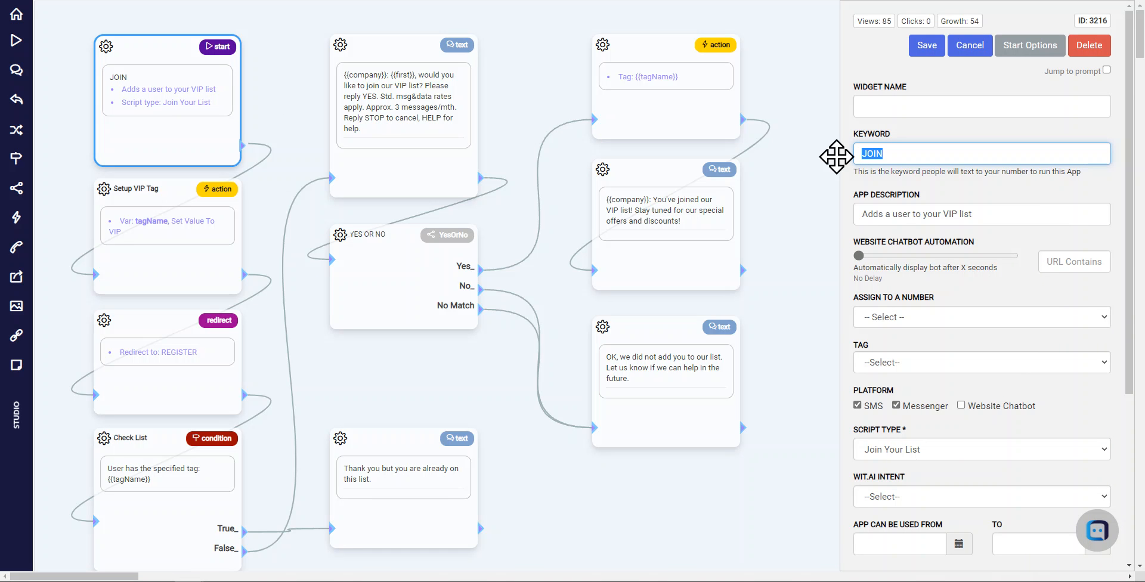
type("VIP")
key("ctrl+a")
type("JOIN")
left_click(927, 46)
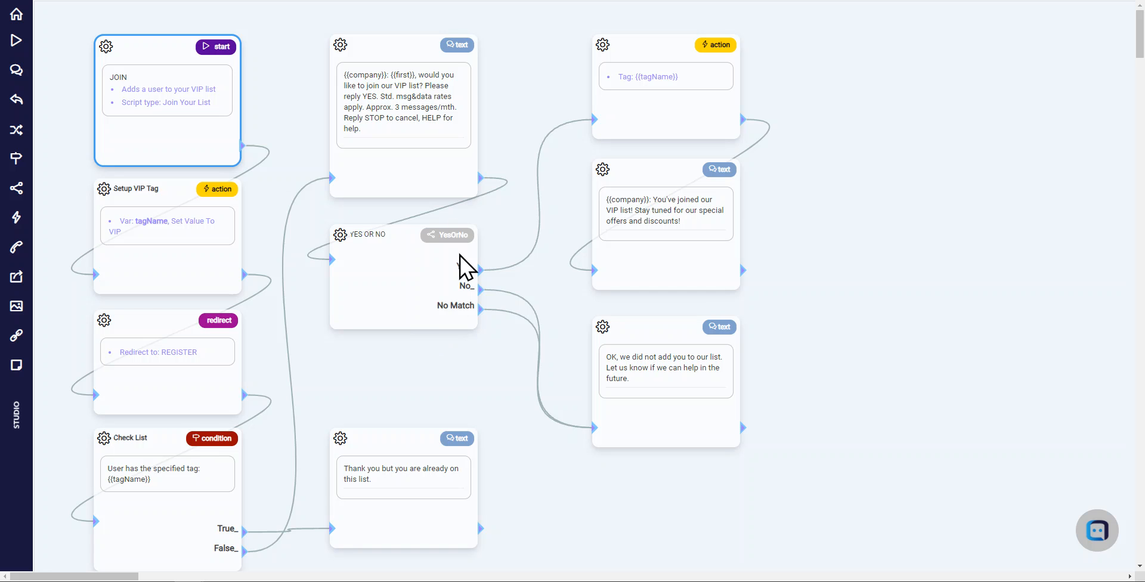
Move the opt-in text and YES OR NO widgets down and add a new start widget above them
left_click_drag(443, 236, 446, 301)
left_click_drag(421, 94, 421, 173)
left_click(335, 93)
left_click_drag(14, 42, 281, 36)
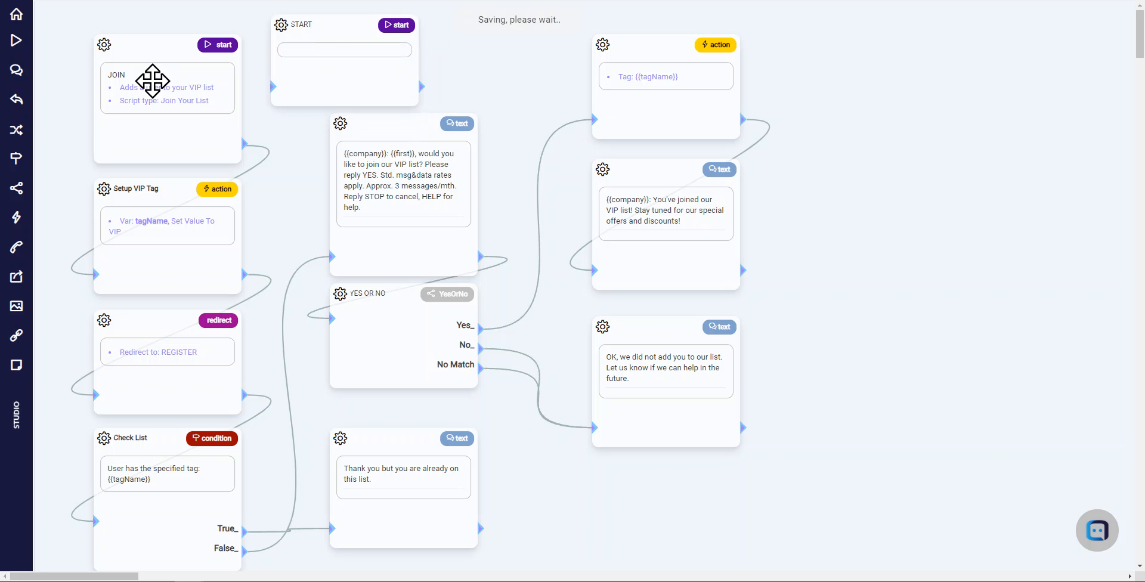
Set the new start widget's keyword to VIP and save it
left_click(304, 40)
double_click(900, 155)
type("VIP")
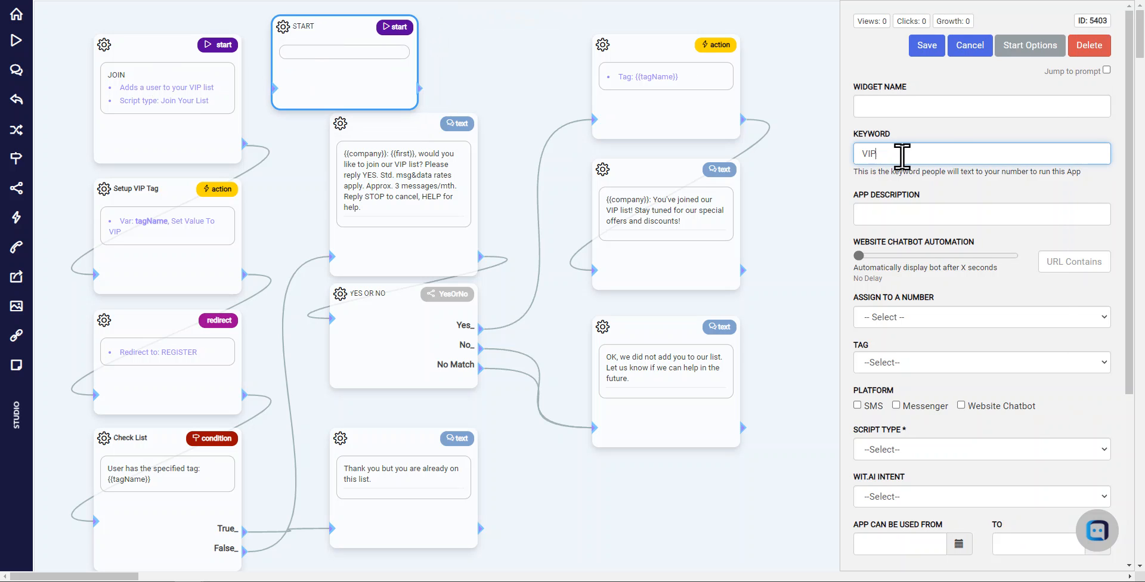
left_click(927, 48)
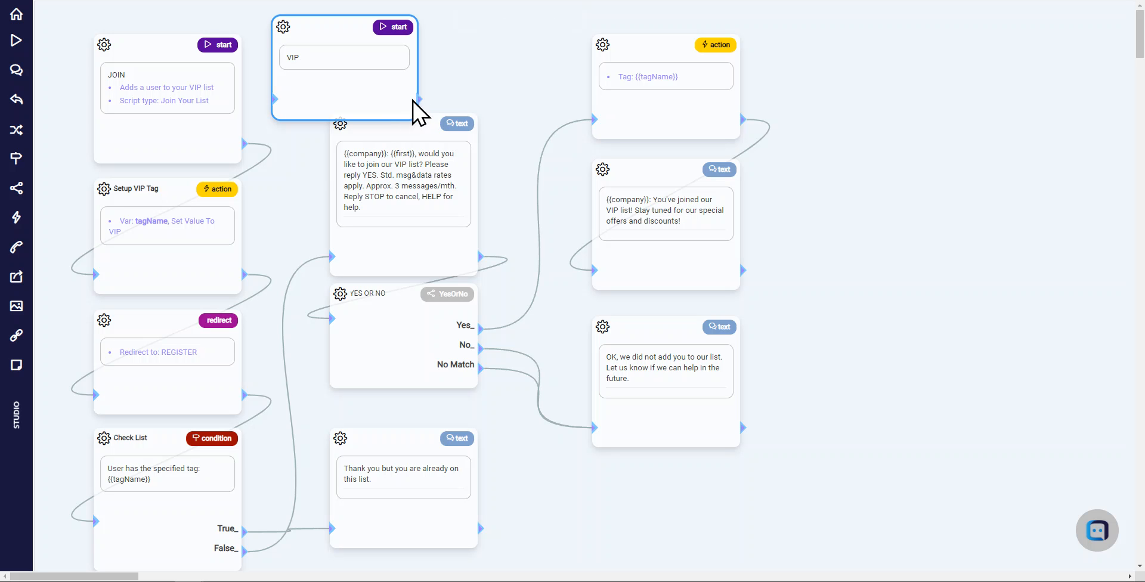
Connect the VIP start widget to Setup VIP Tag and shift the opt-in text and YES OR NO widgets down
left_click_drag(412, 102, 107, 279)
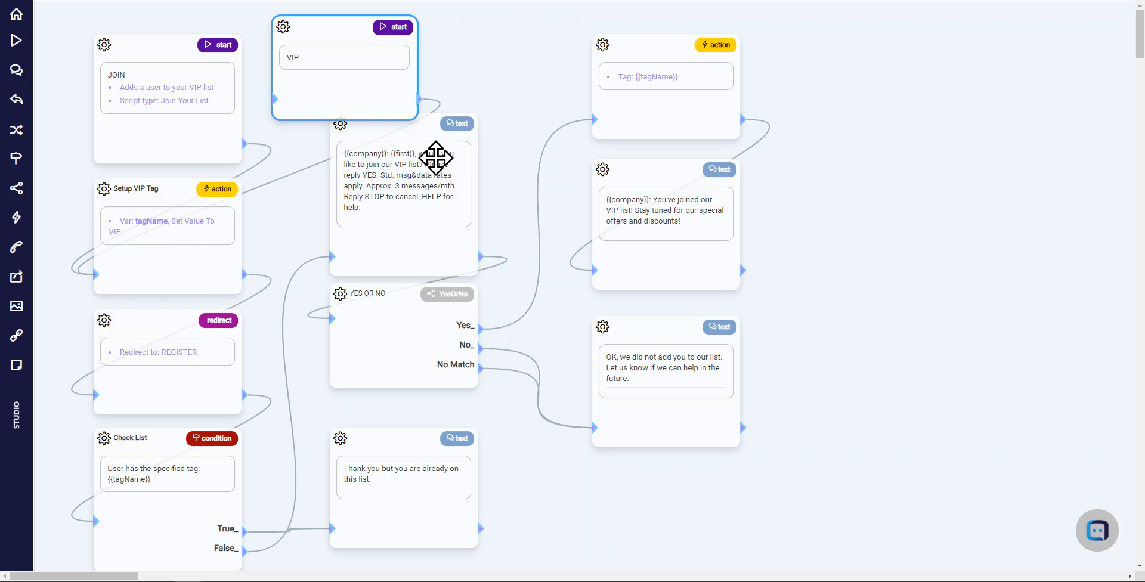
left_click_drag(433, 294, 440, 321)
left_click_drag(427, 162, 427, 184)
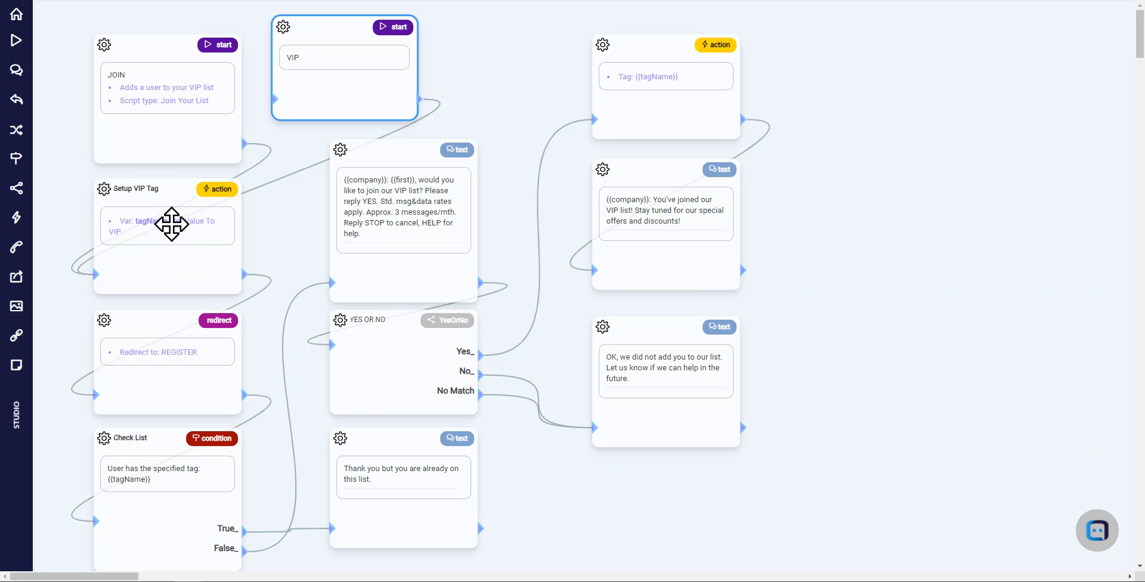
Inspect the Setup VIP Tag widget's advanced variables, checking the tagName setting
left_click(172, 223)
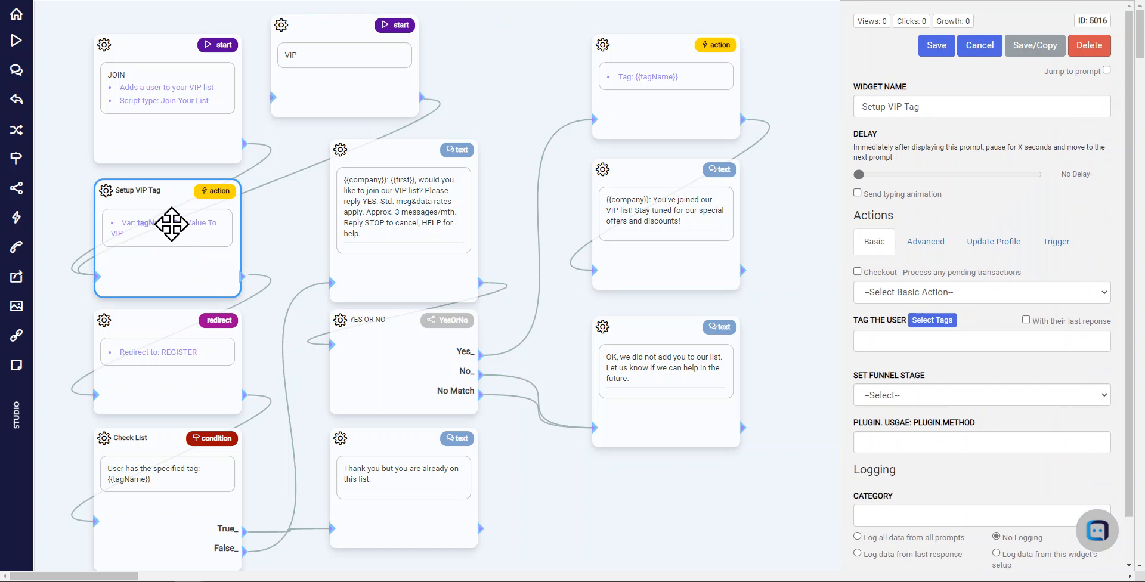
left_click(930, 239)
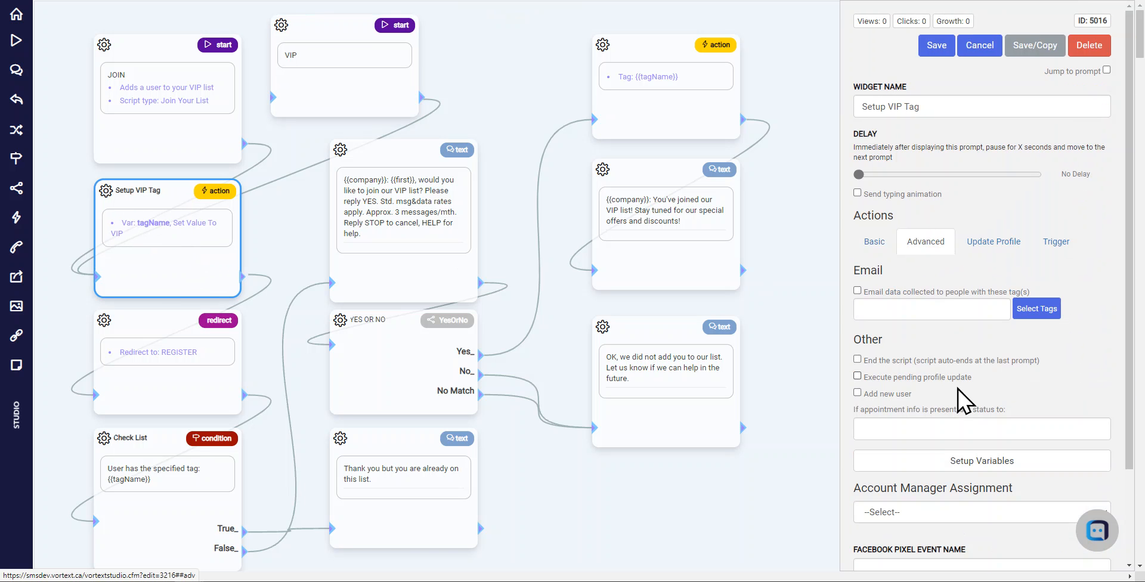
left_click(967, 460)
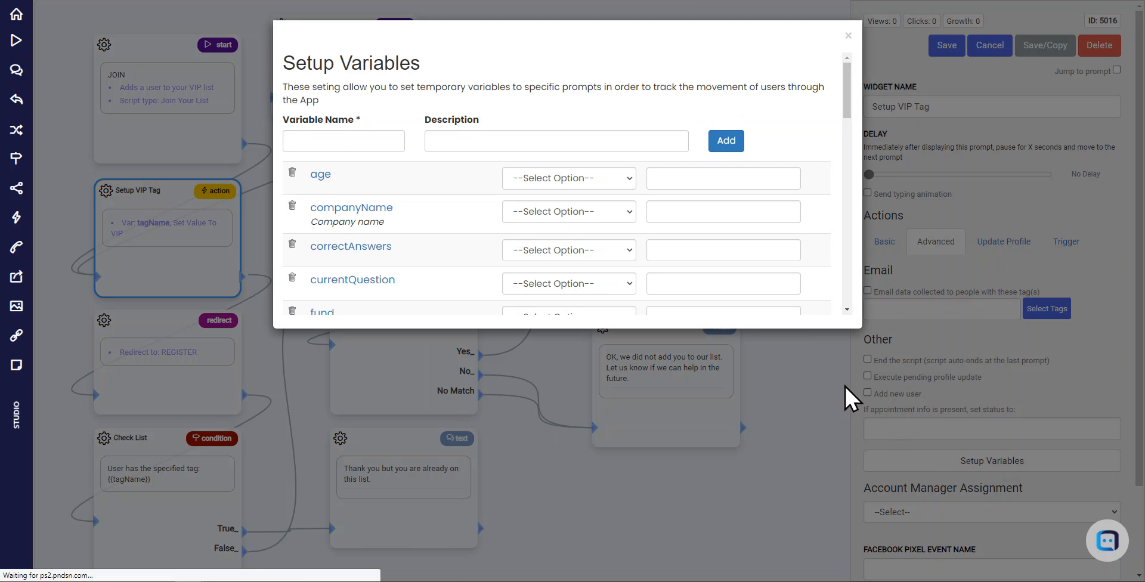
left_click_drag(847, 76, 848, 242)
left_click(731, 176)
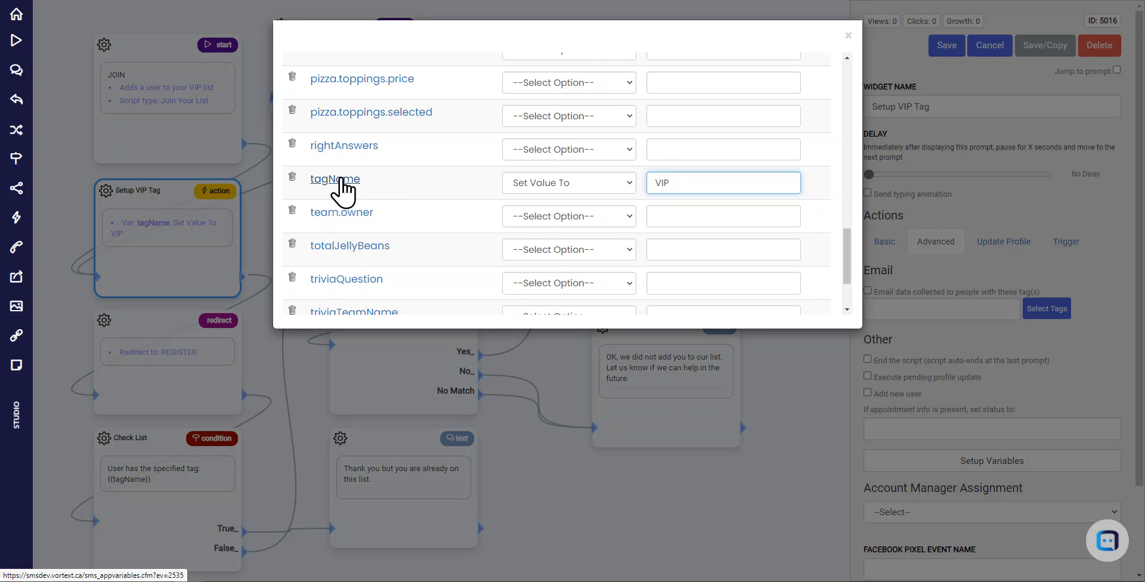
left_click(555, 182)
left_click(555, 189)
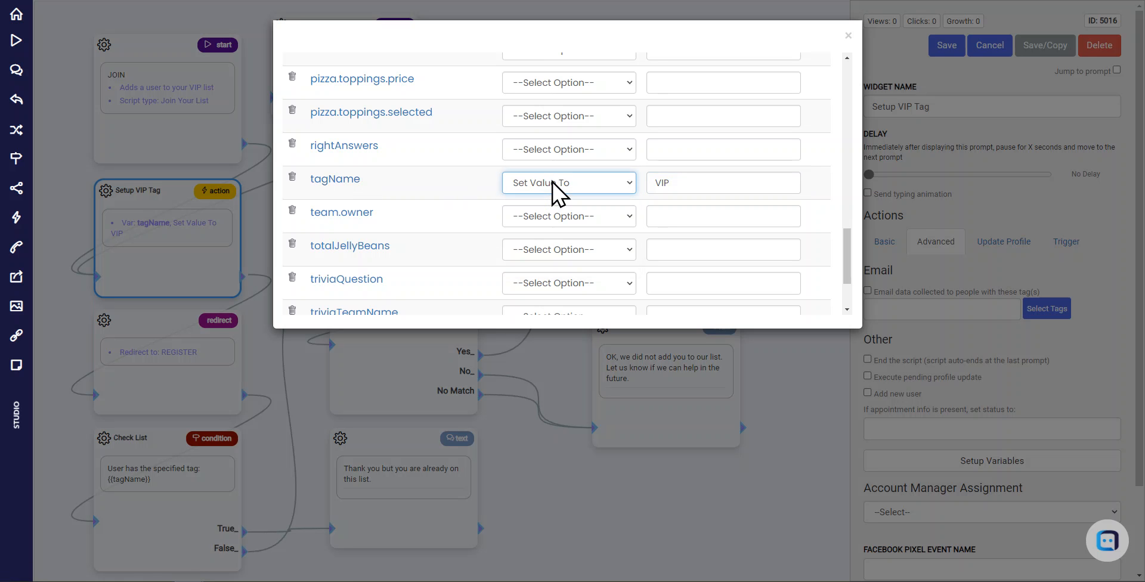
left_click(848, 35)
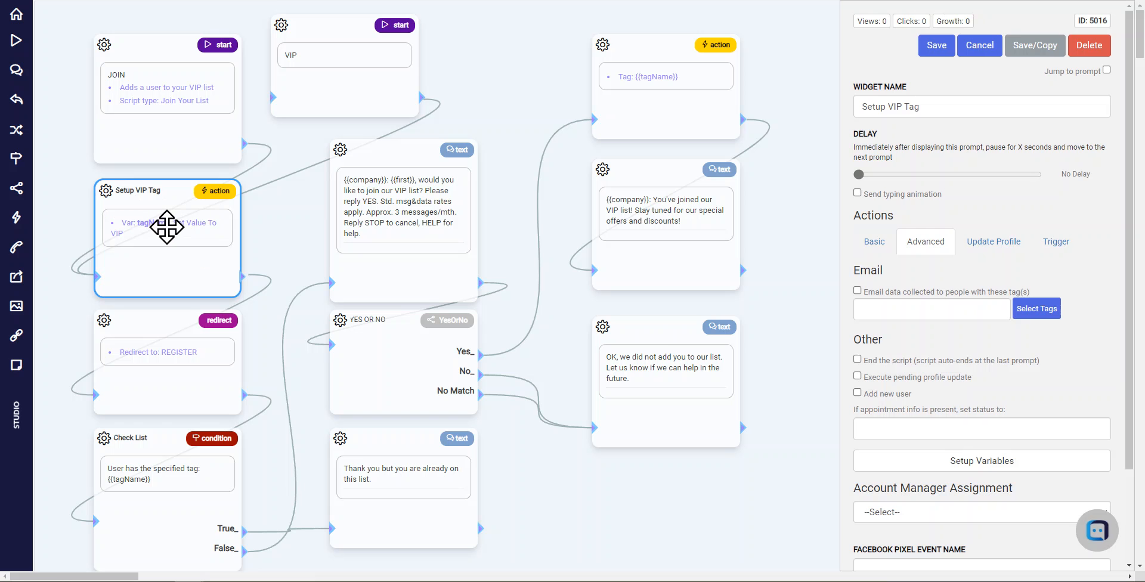
Examine the Check List condition's specified-tag setting and close it without saving
left_click_drag(258, 358, 263, 265)
left_click(264, 264)
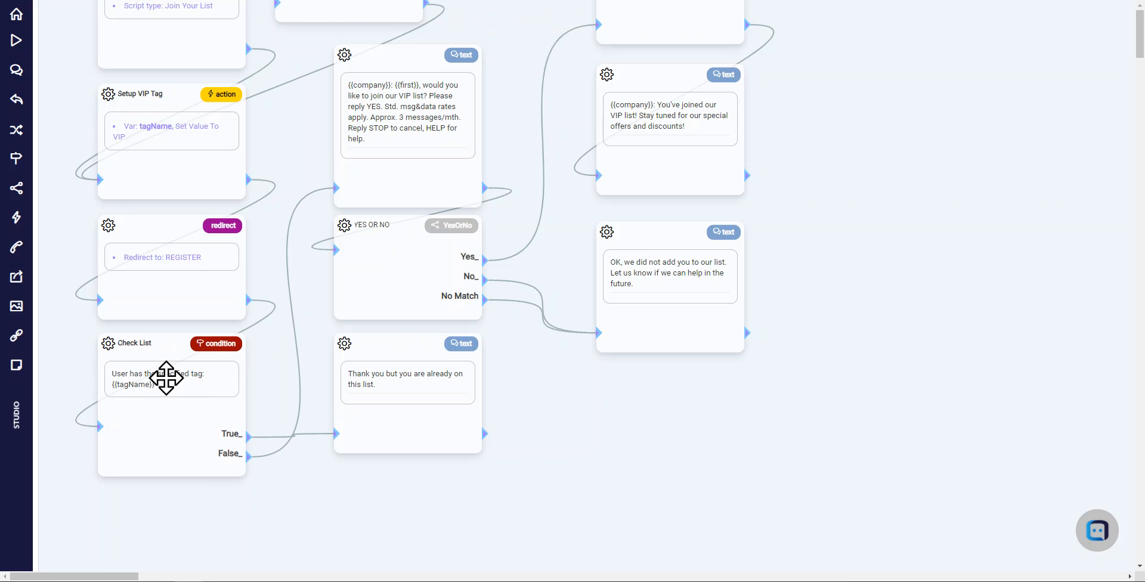
left_click(167, 378)
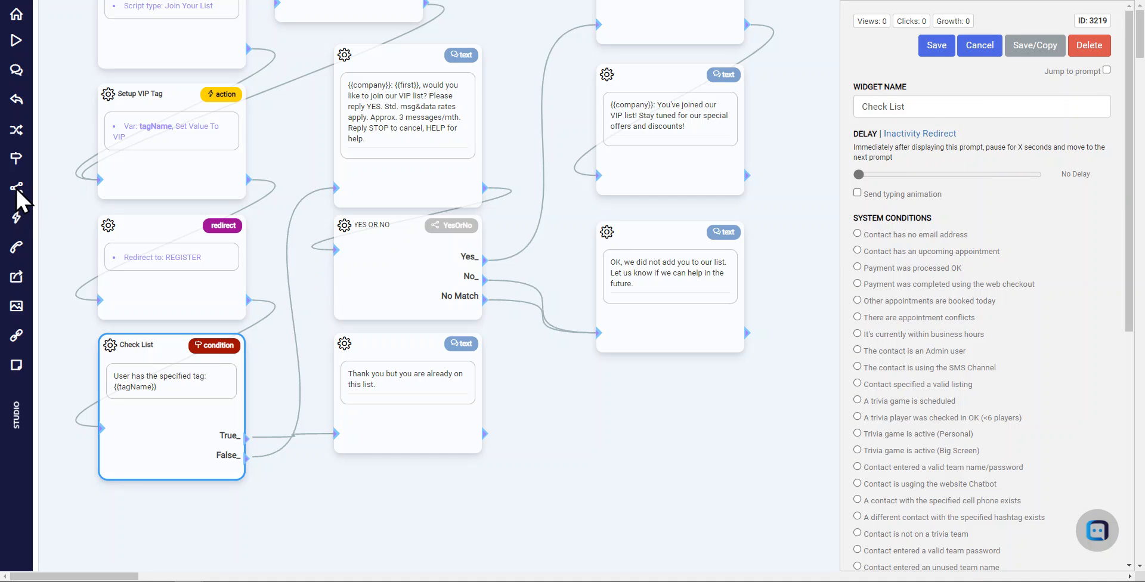
scroll(1119, 114, "down", 3)
scroll(1118, 115, "down", 5)
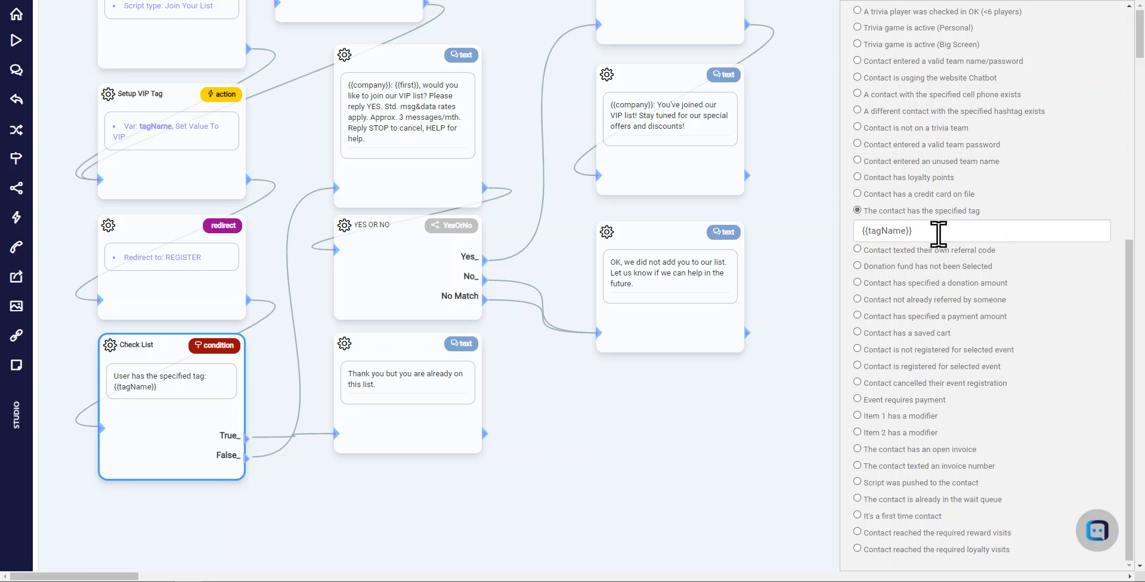
left_click_drag(938, 230, 855, 242)
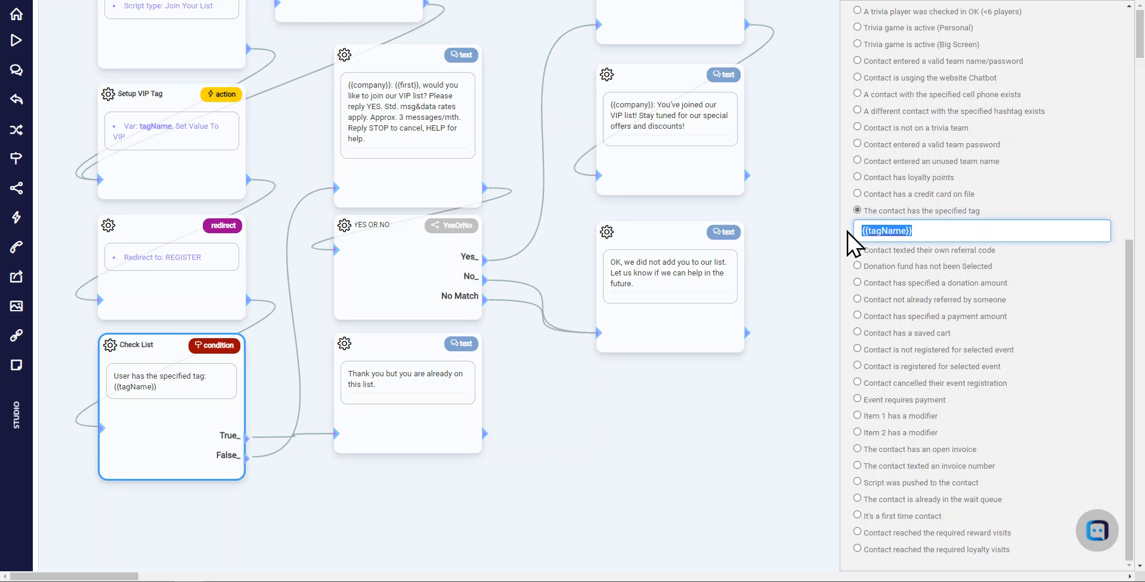
left_click_drag(956, 230, 799, 229)
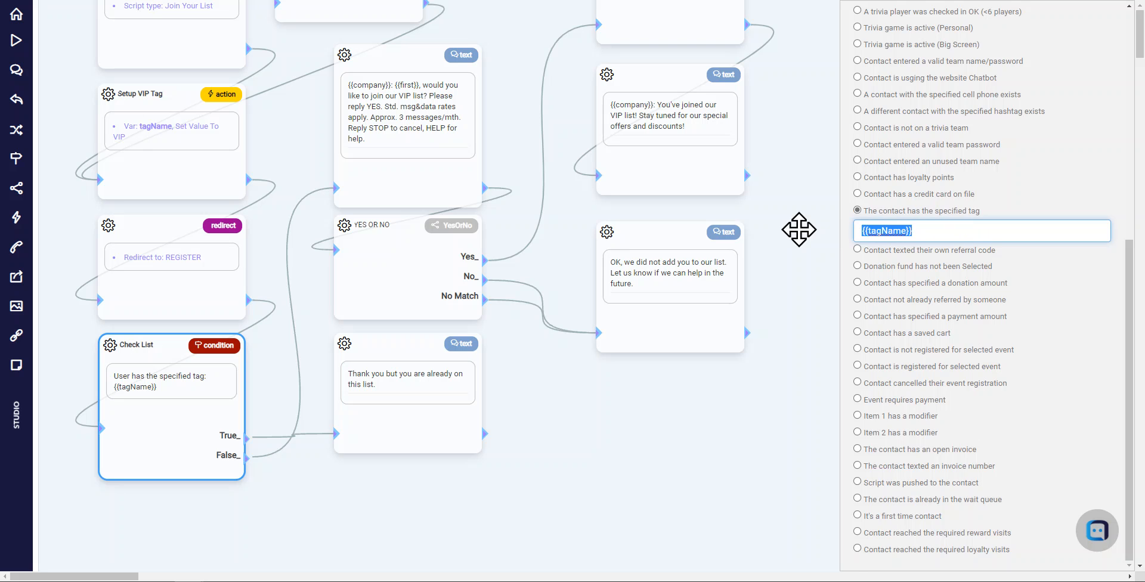
scroll(987, 169, "up", 7)
left_click(982, 47)
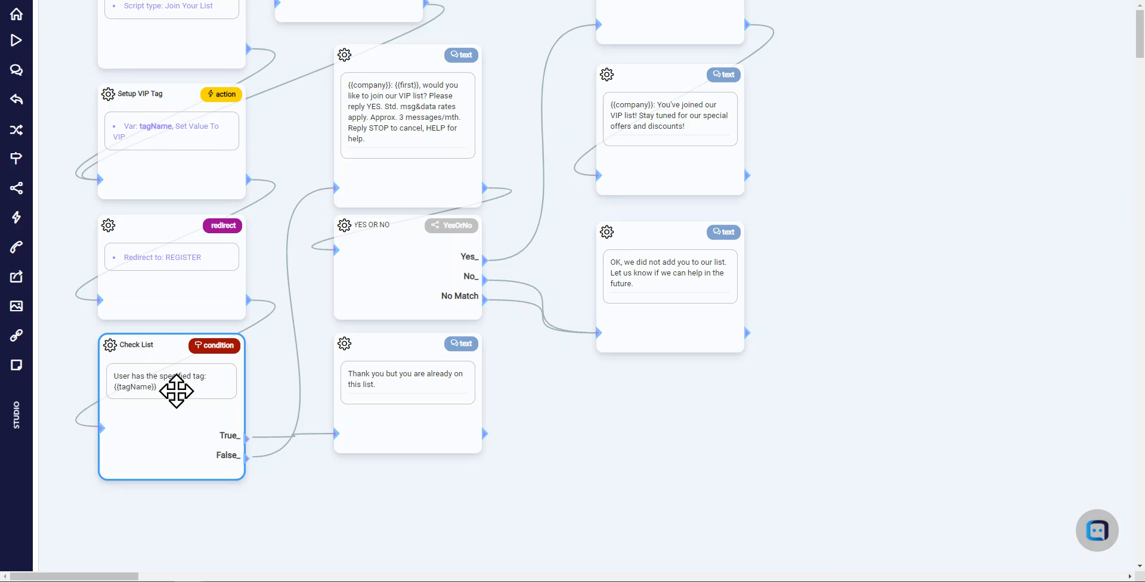
Nudge the 'already on this list' text widget slightly downward
left_click_drag(409, 378, 409, 391)
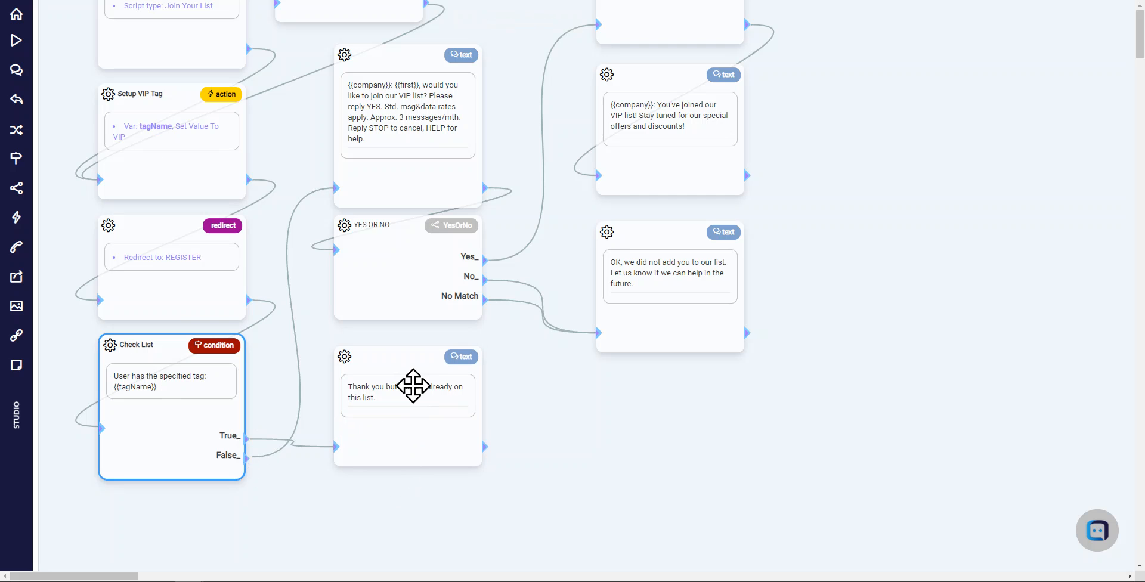
left_click_drag(413, 386, 413, 395)
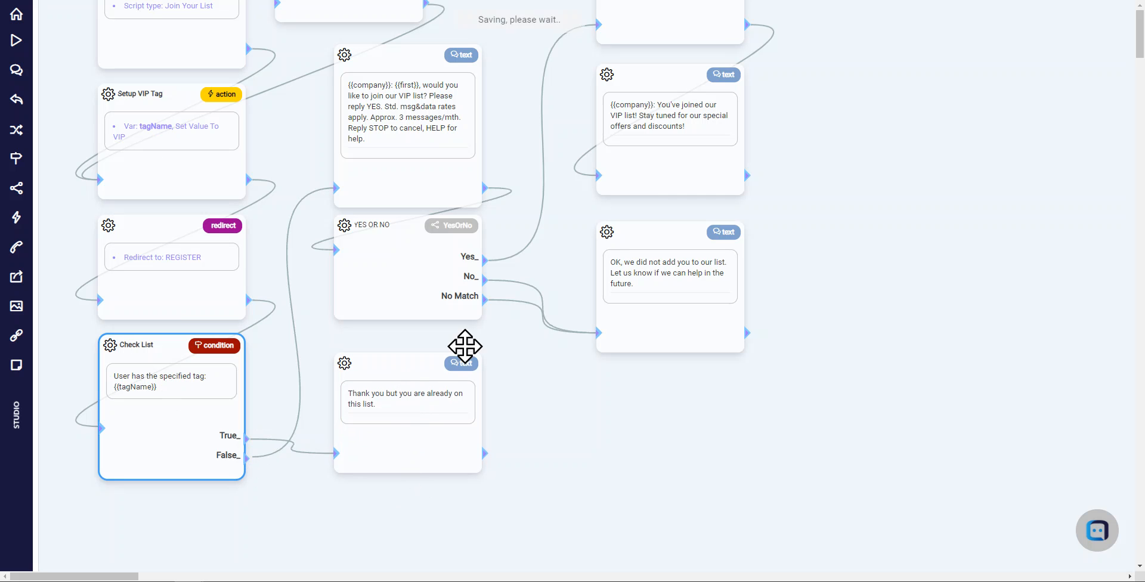
left_click_drag(563, 104, 442, 182)
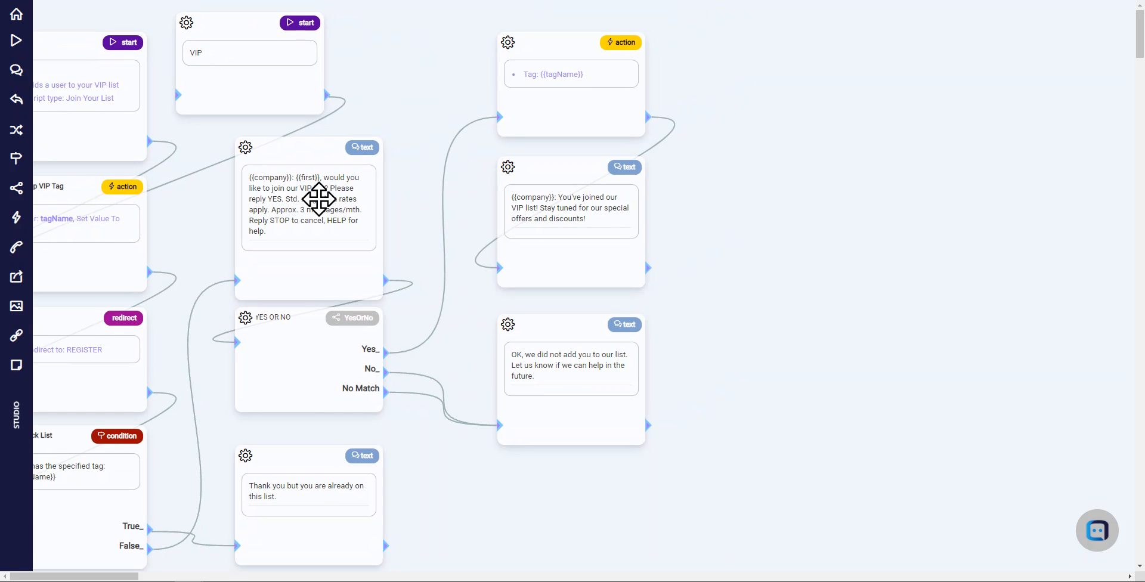
Examine the opt-in question message text and its {{company}} and {{first}} macros
left_click(319, 199)
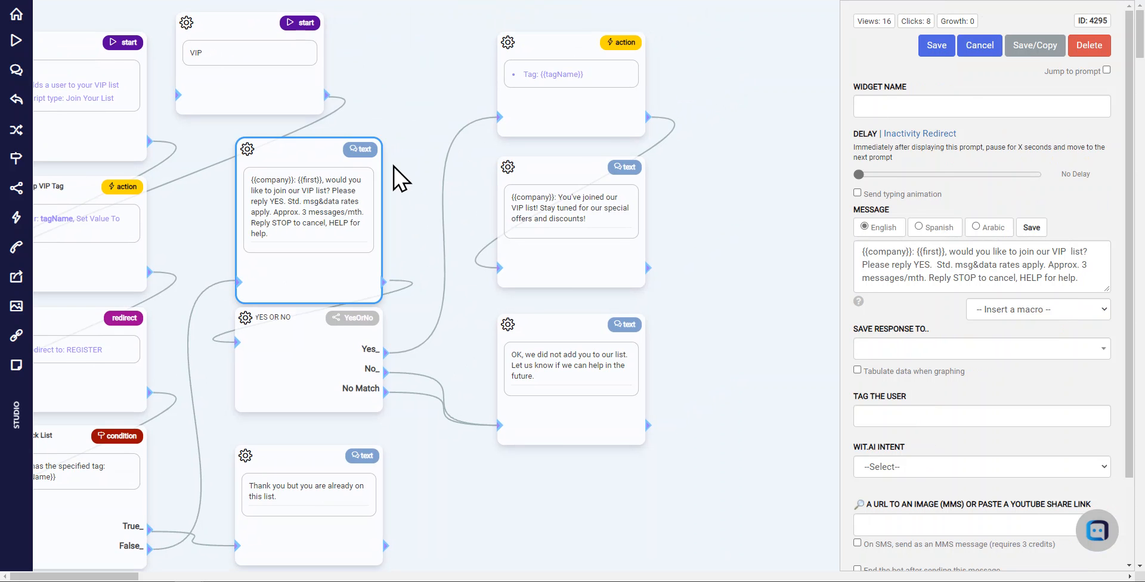
left_click(957, 106)
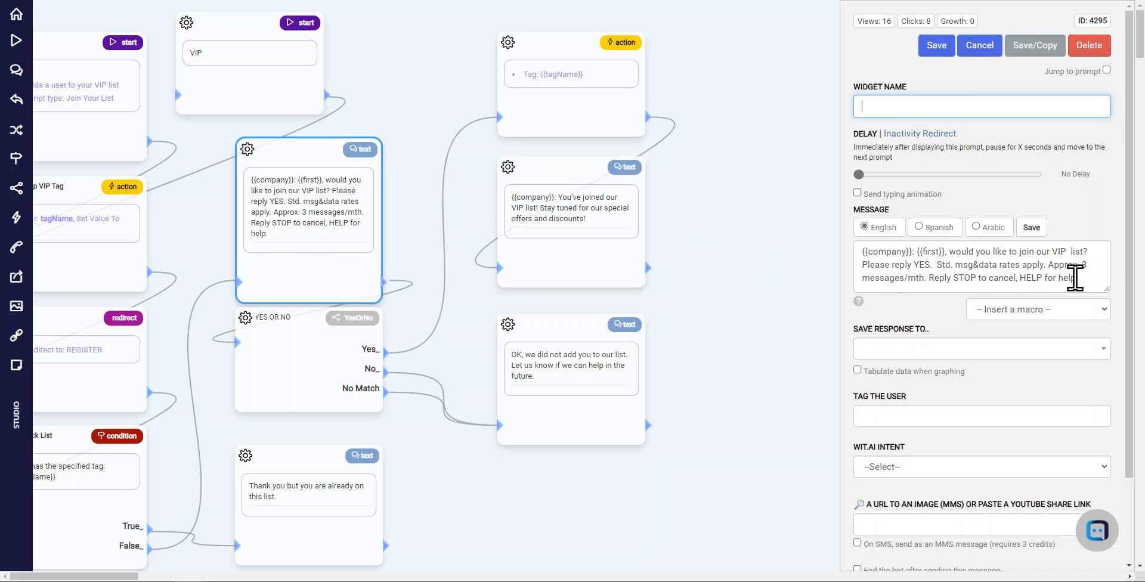
left_click_drag(1077, 277, 929, 275)
left_click(1085, 279)
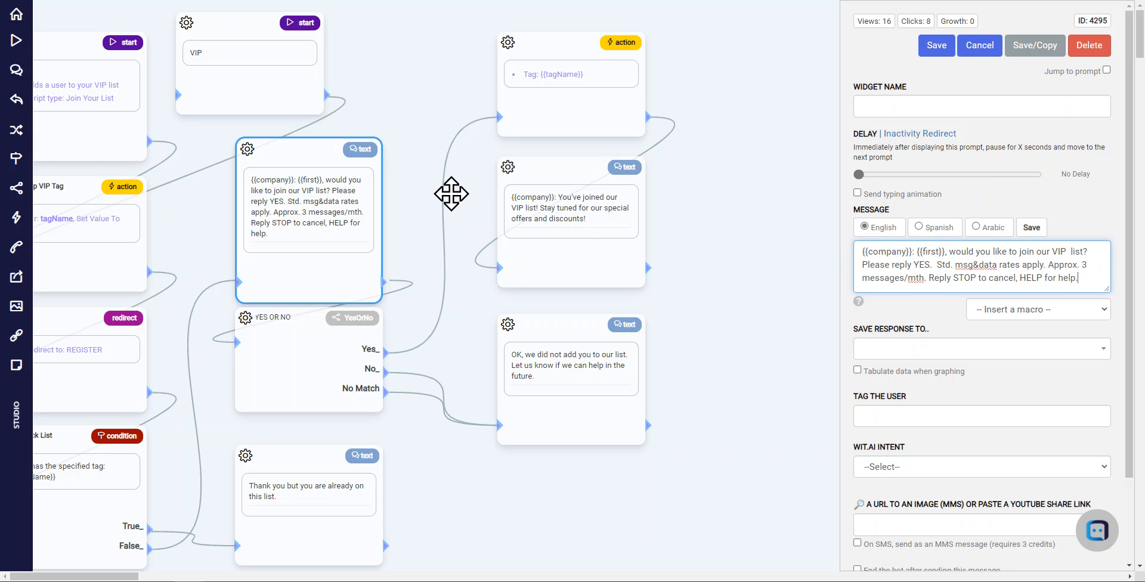
left_click_drag(914, 251, 853, 253)
left_click(917, 251)
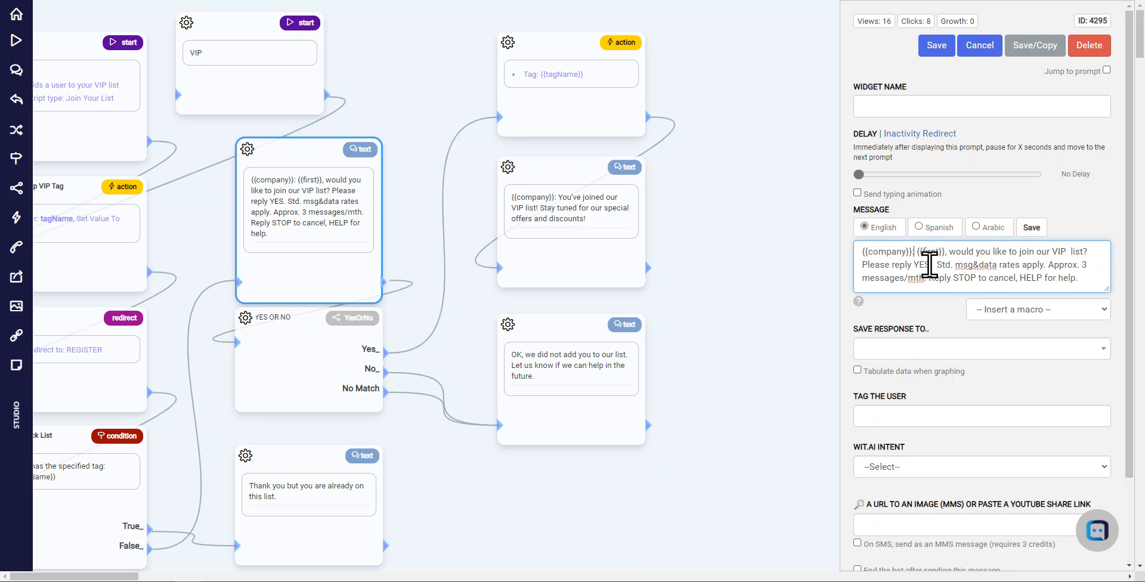
left_click_drag(919, 253, 944, 253)
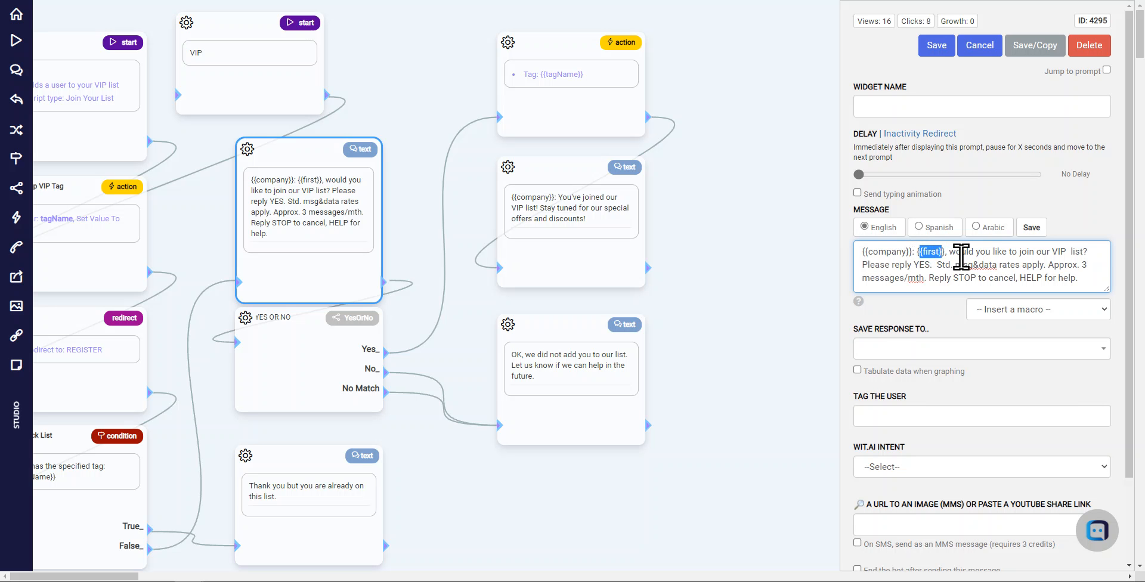
left_click(1095, 251)
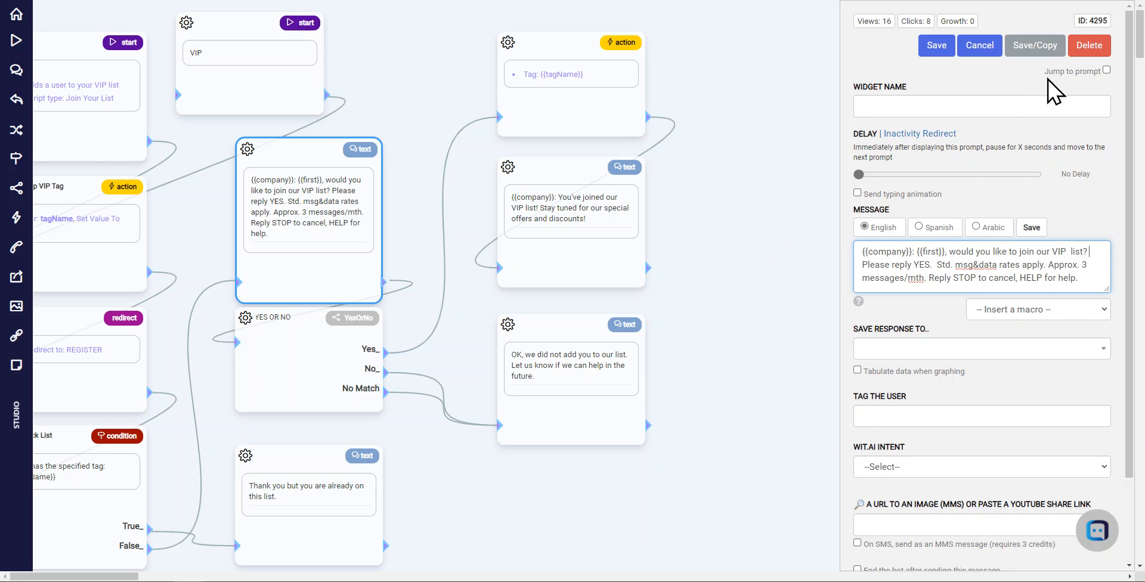
left_click(1080, 224)
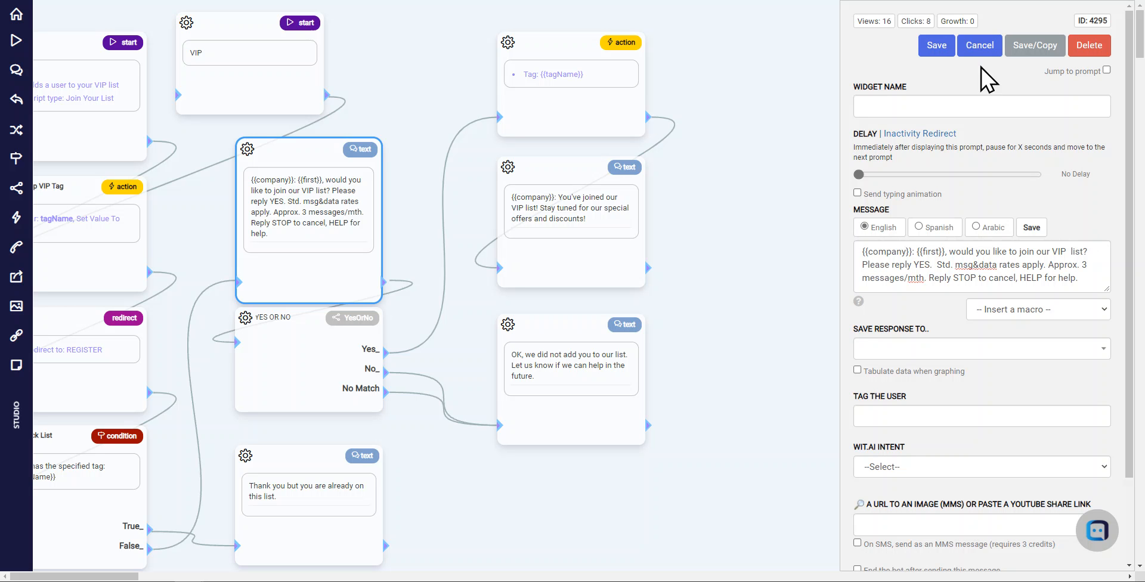
Close the opt-in message editor and nudge the decline text widget and the YES OR NO widget slightly downward
left_click(981, 46)
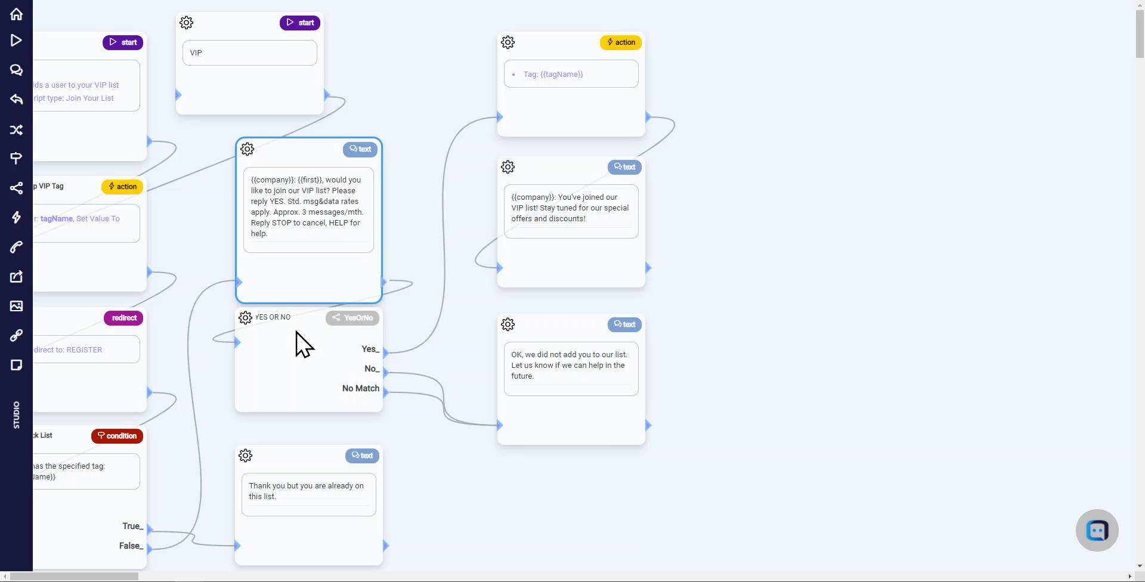
left_click_drag(591, 371, 590, 378)
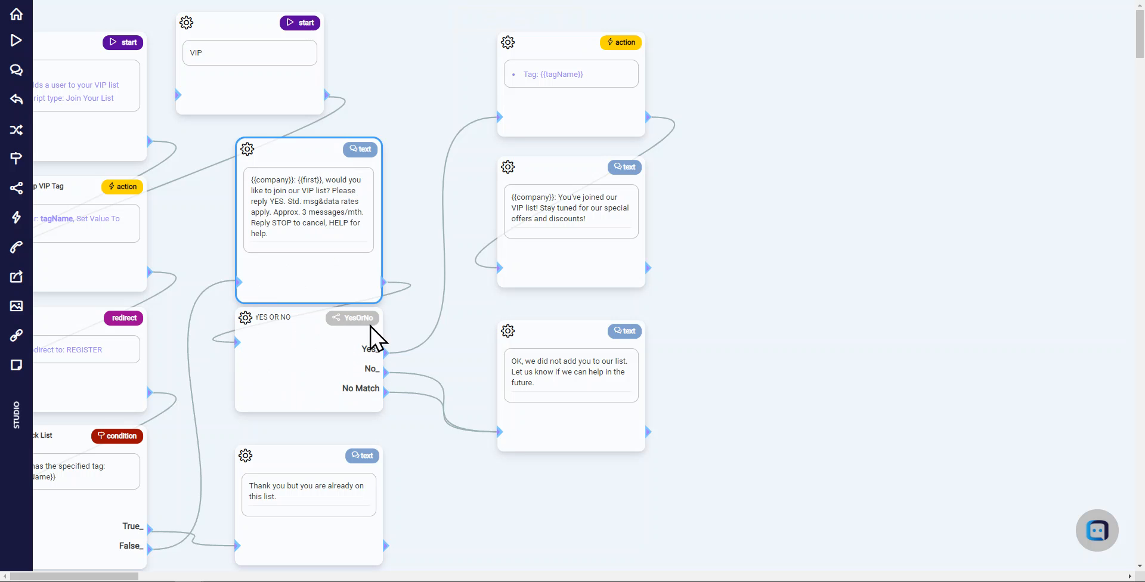
left_click_drag(370, 317, 371, 324)
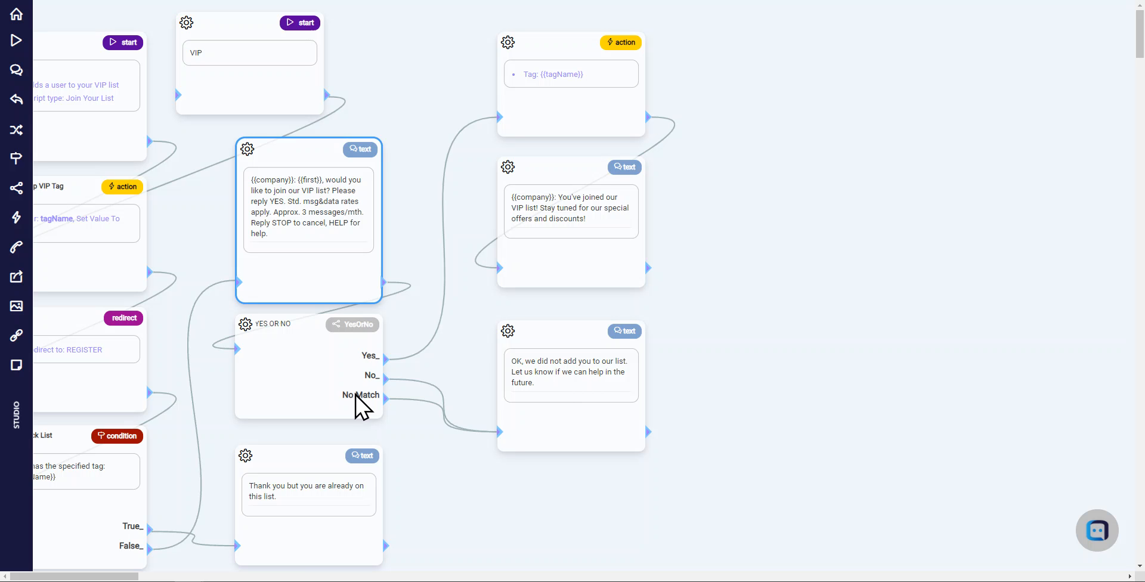
left_click_drag(560, 364, 561, 371)
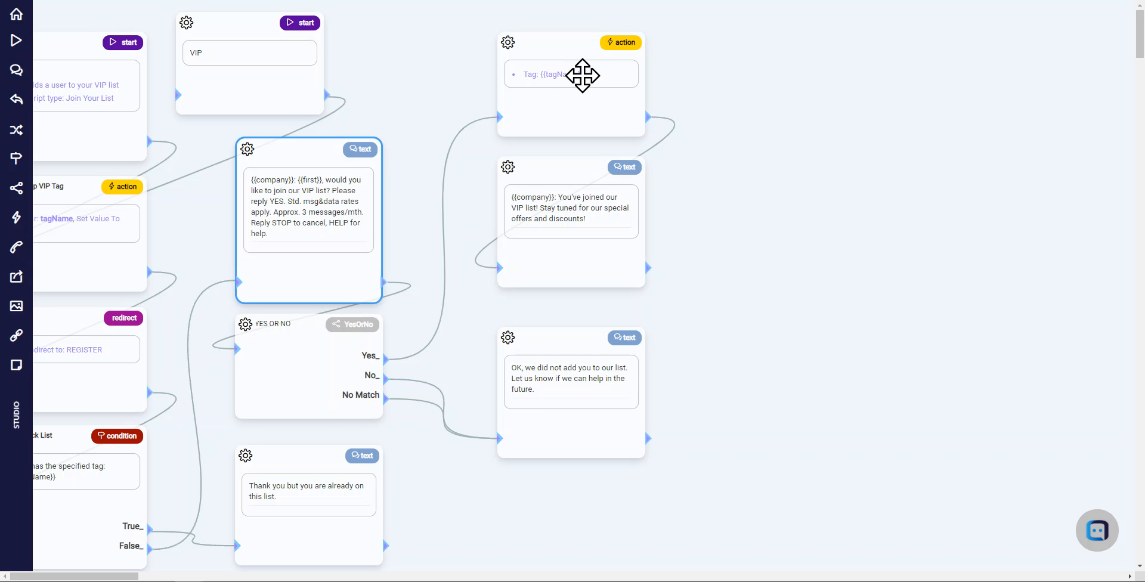
Inspect the Tag action widget's tag-the-user field containing {{tagName}} and cancel without saving
left_click(583, 75)
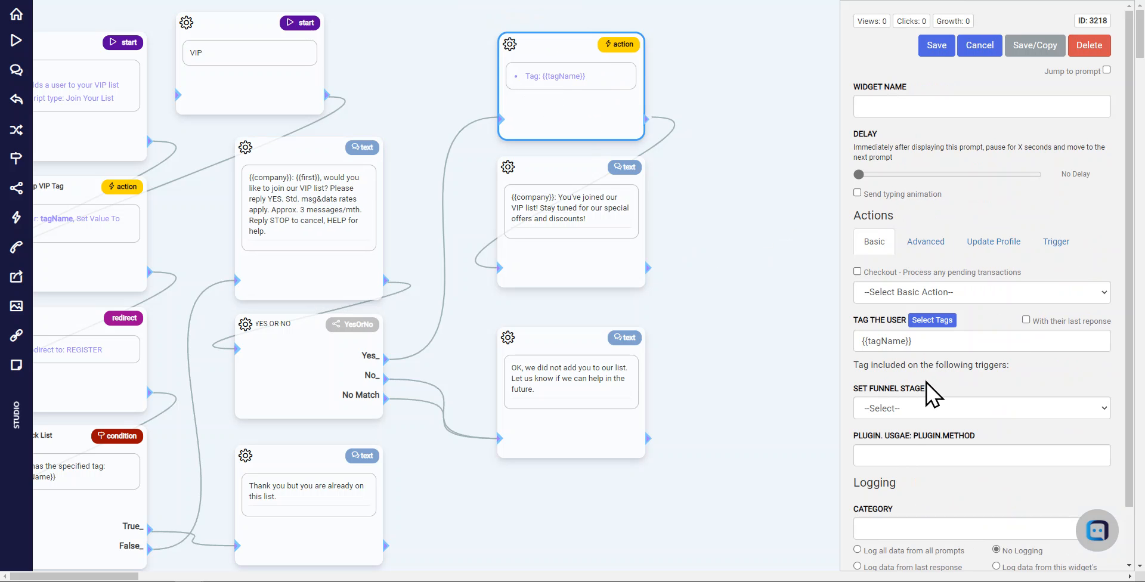
left_click_drag(940, 347, 858, 341)
left_click_drag(979, 340, 859, 345)
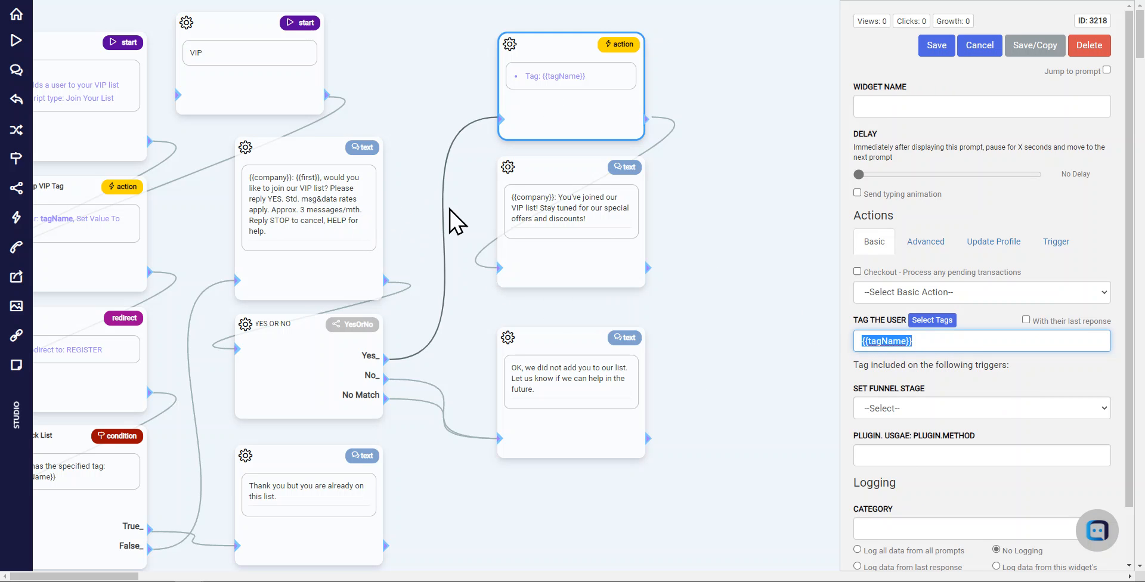
left_click_drag(179, 220, 249, 218)
left_click(249, 218)
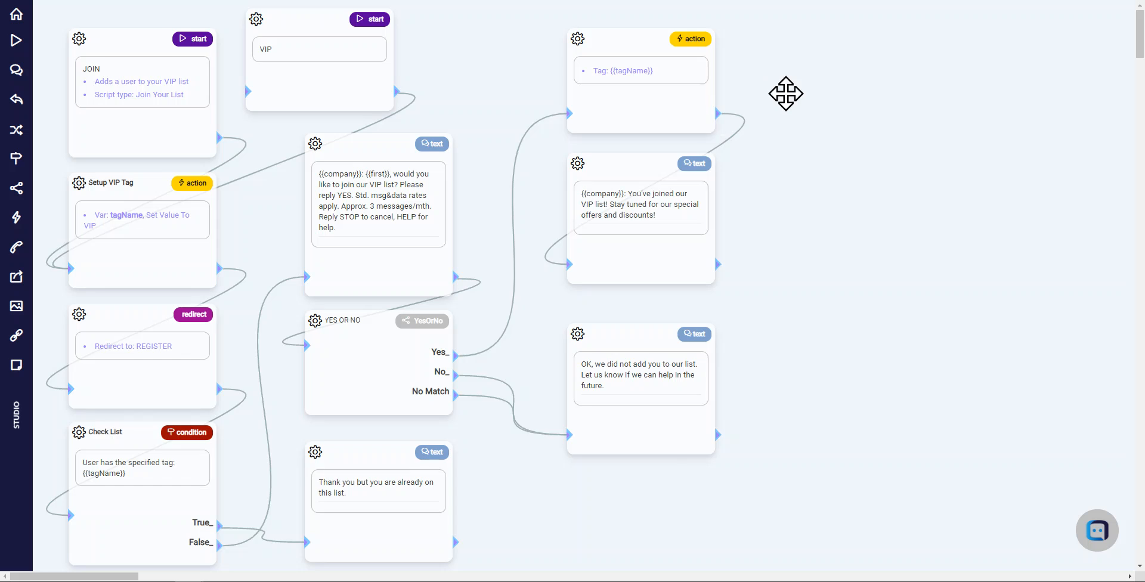
left_click_drag(787, 92, 655, 143)
left_click(481, 119)
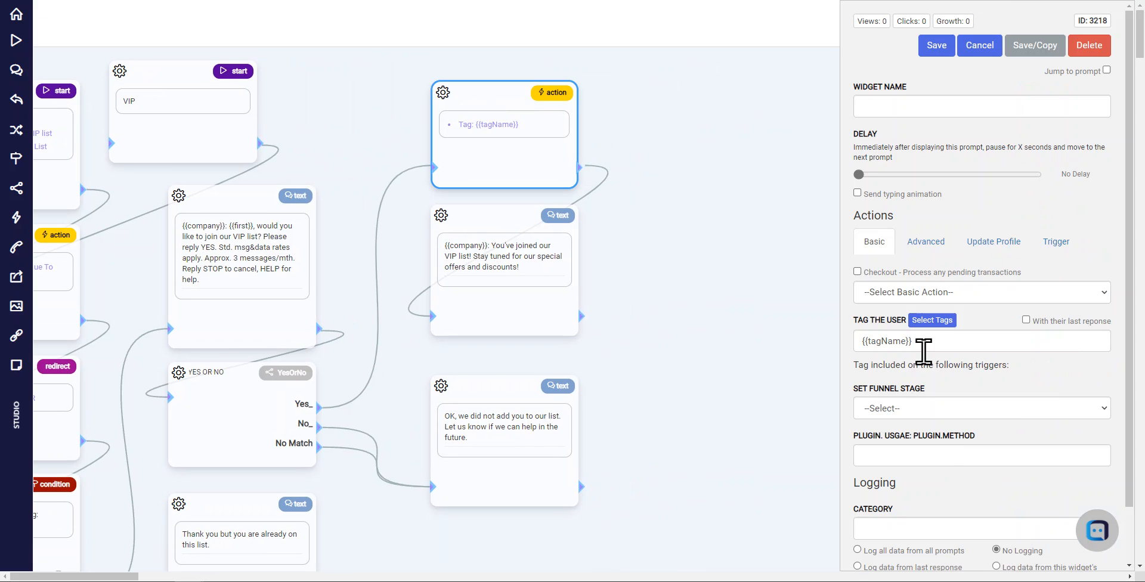
left_click(921, 344)
left_click_drag(920, 344, 856, 345)
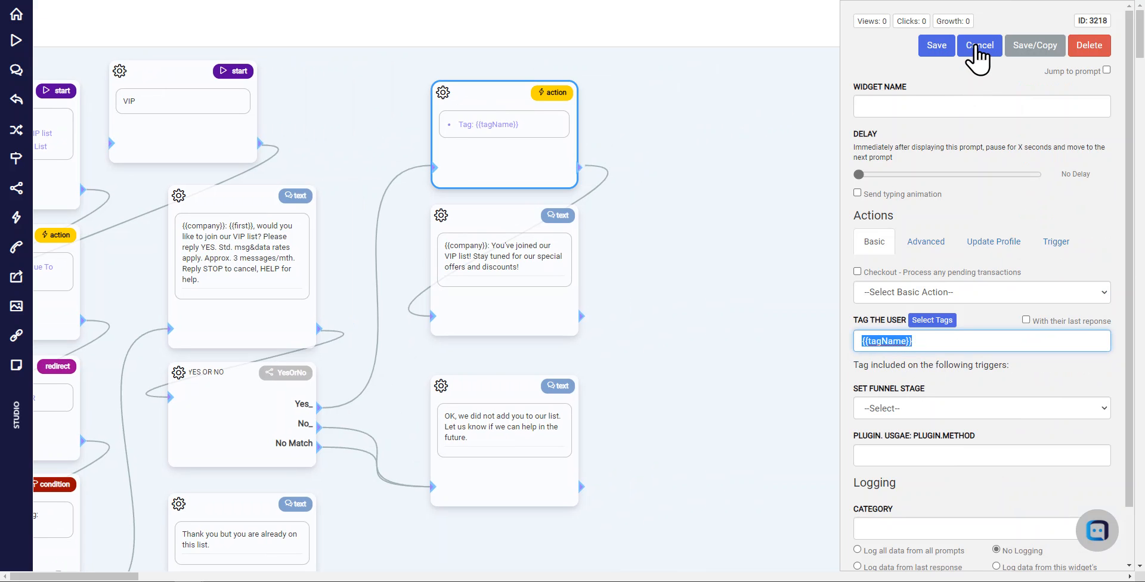
left_click(976, 49)
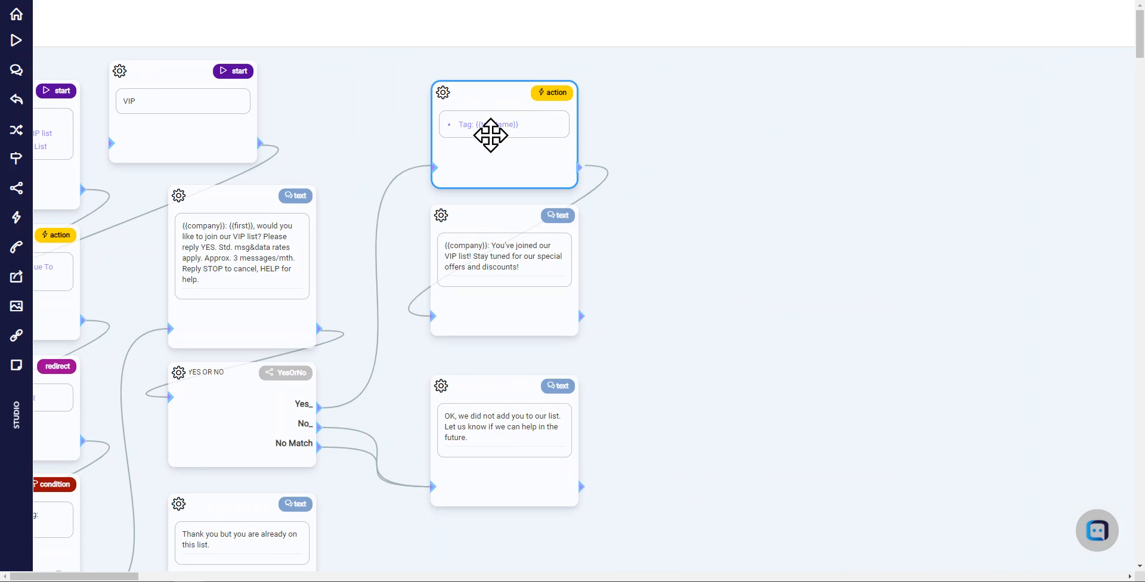
left_click_drag(590, 269, 586, 253)
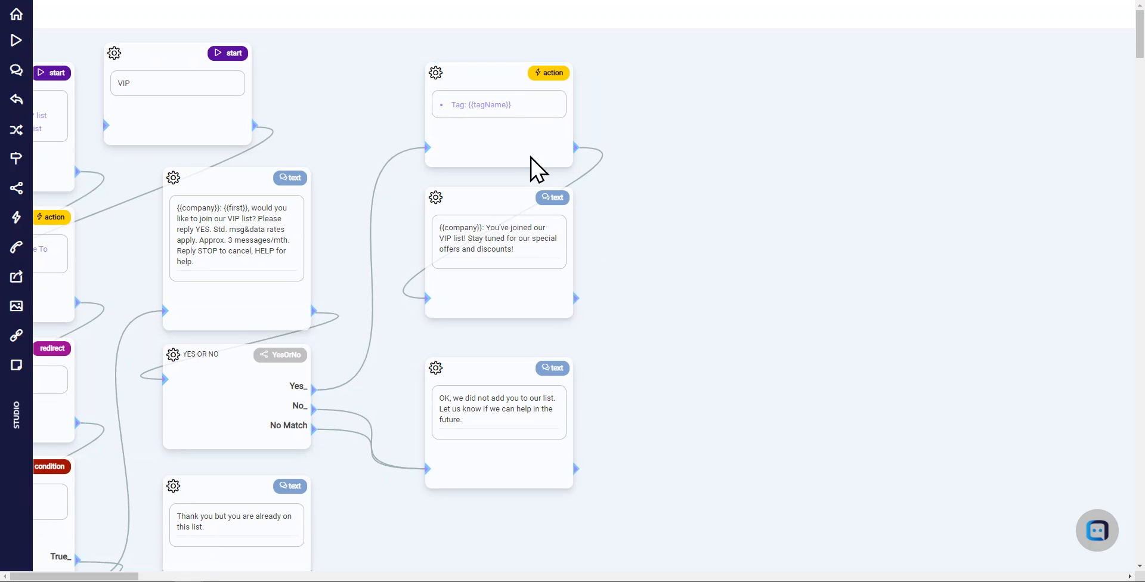
left_click_drag(705, 227, 662, 195)
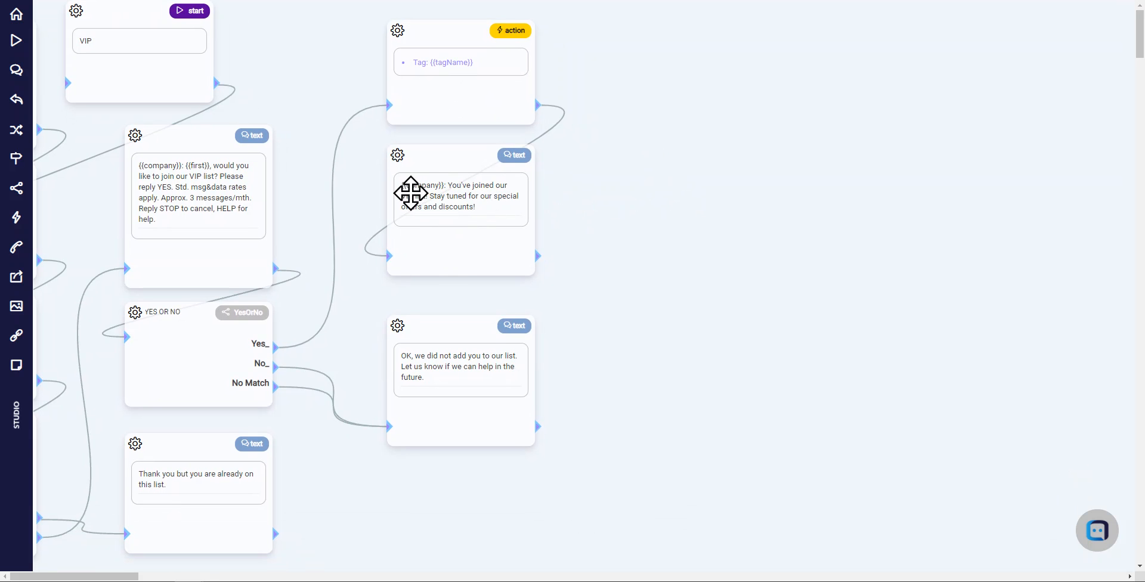
left_click_drag(672, 187, 794, 238)
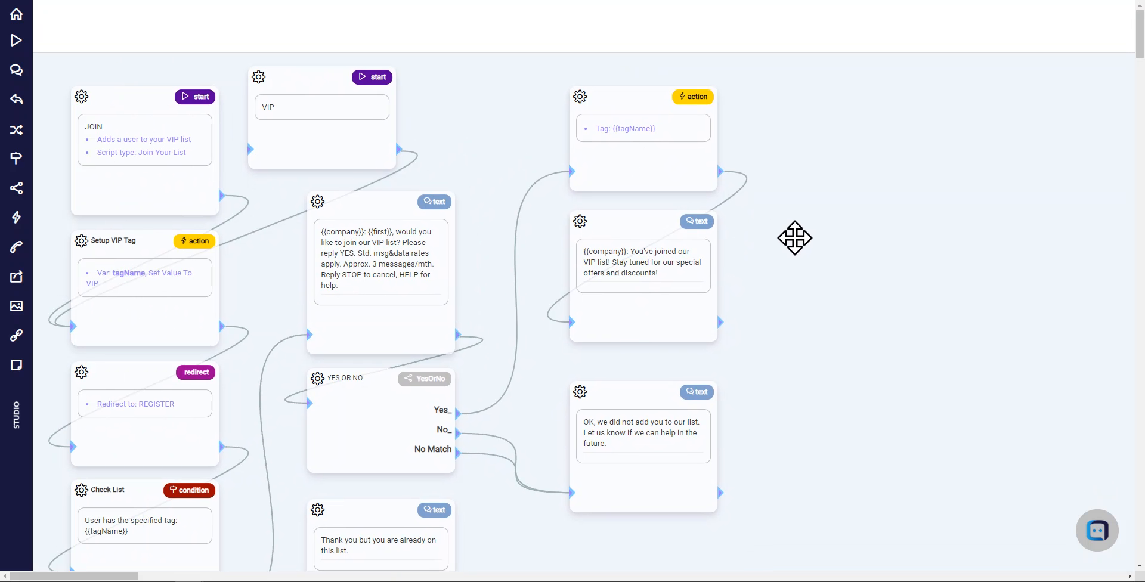